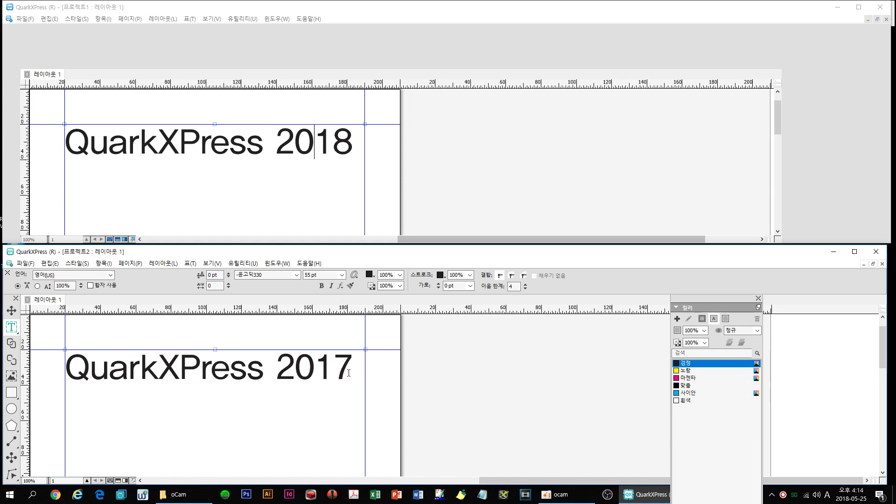
Step: Select the whole "QuarkXPress 2017" line and display its home (홈) measurement settings
drag(349, 372, 74, 371)
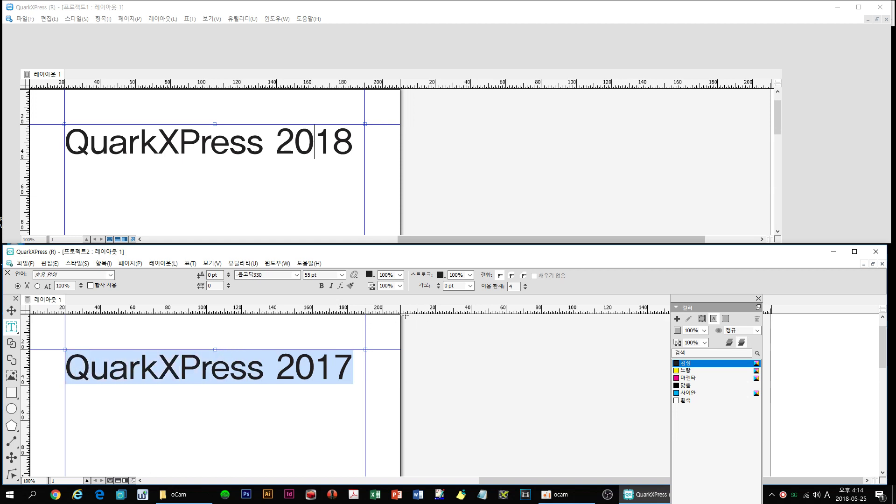
mouse_move(375, 301)
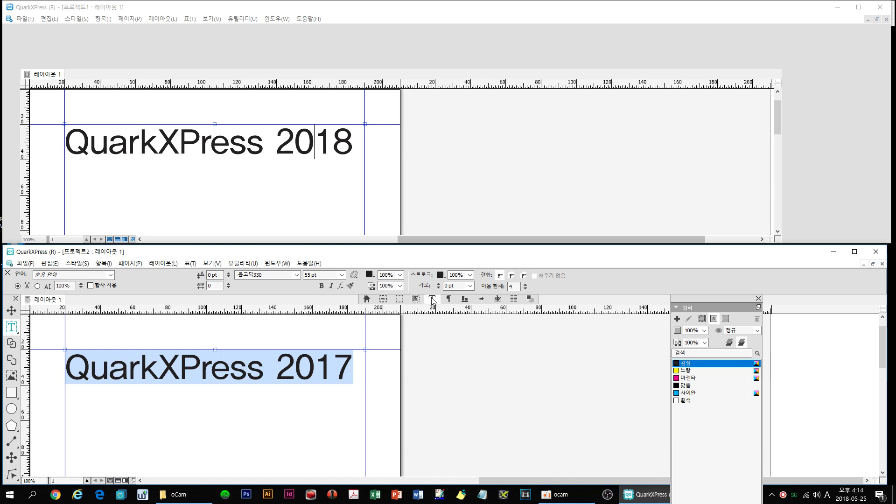
click(367, 299)
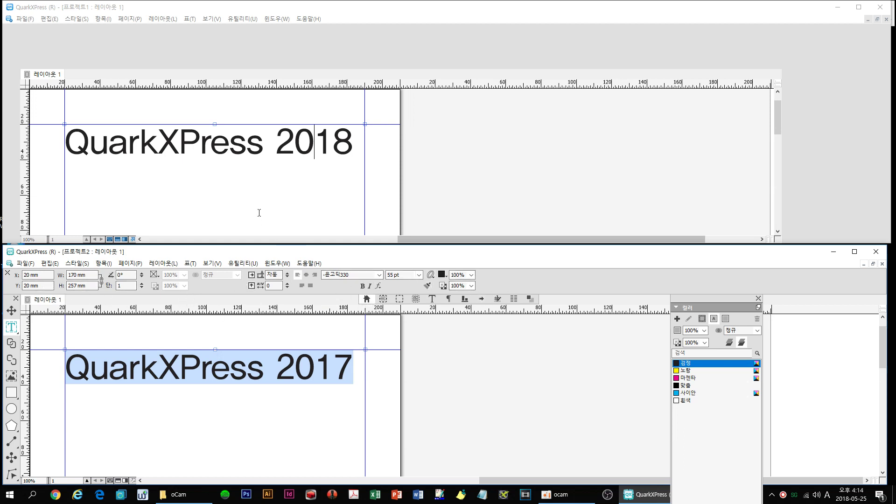
Step: Switch to 프로젝트1 and select the whole "QuarkXPress 2018" line, comparing its measurement settings with those of 프로젝트2
click(225, 153)
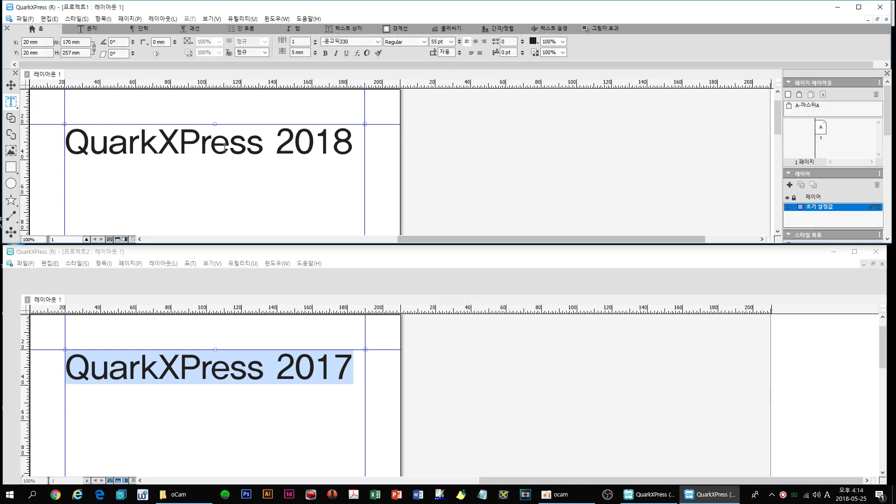
double_click(225, 146)
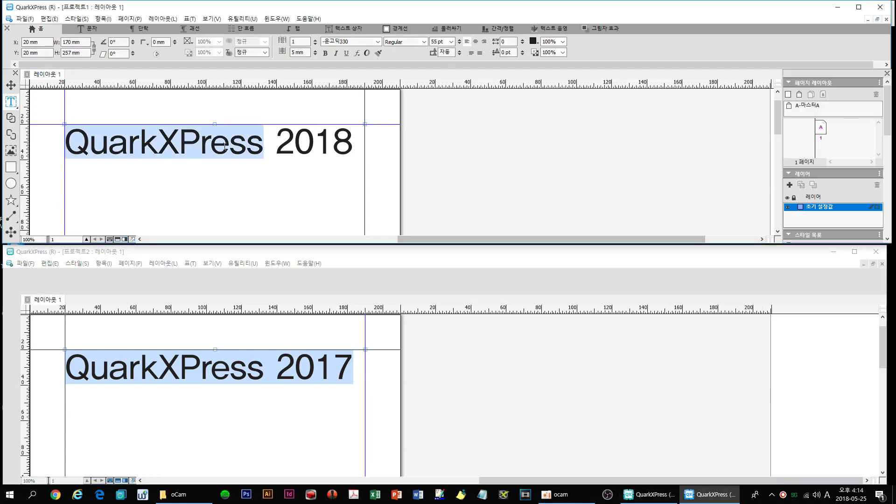
click(225, 146)
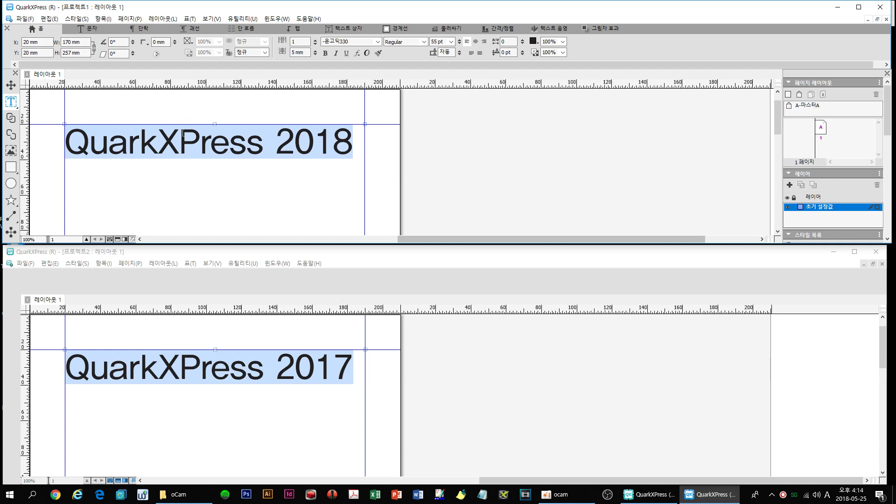
click(325, 257)
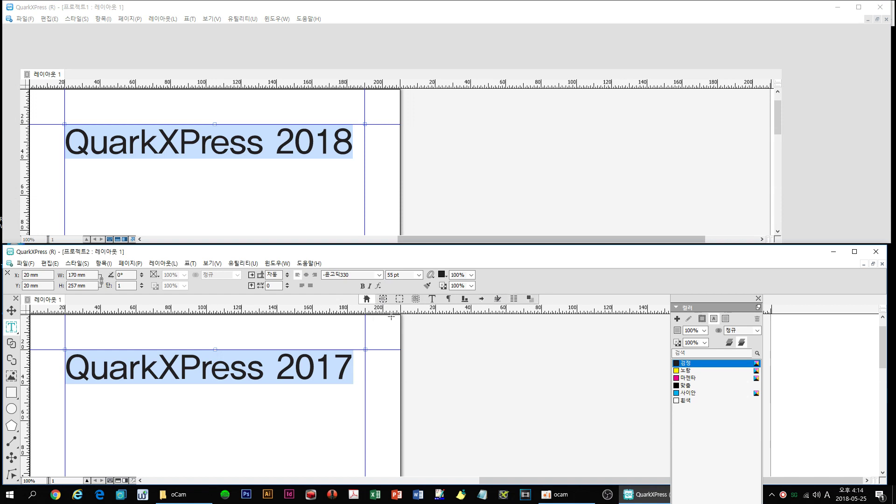
click(206, 143)
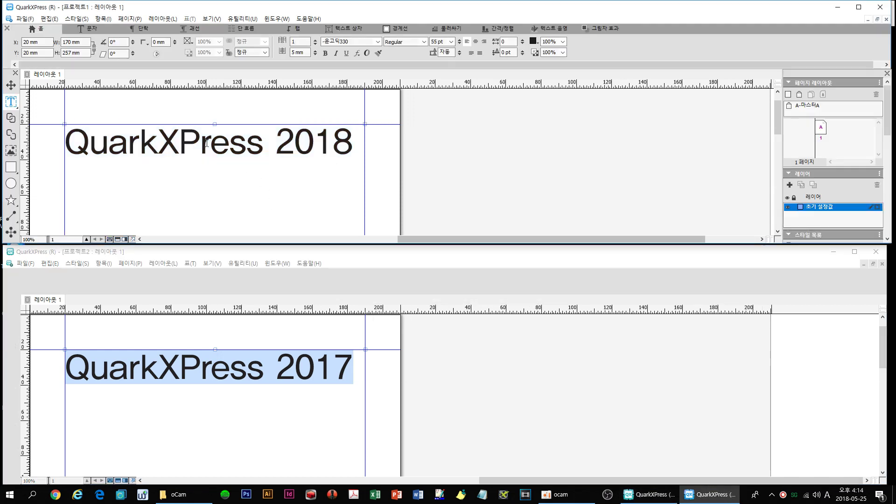
drag(353, 142, 75, 148)
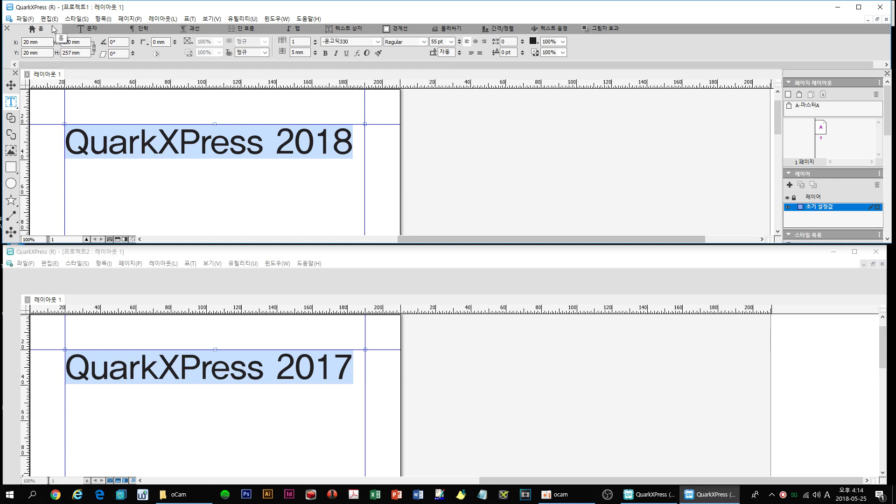
Step: Examine the measurement categories for the 2018 line, from home (홈) and character (문자) through text box to drop shadow (그림자 효과)
click(46, 32)
click(82, 29)
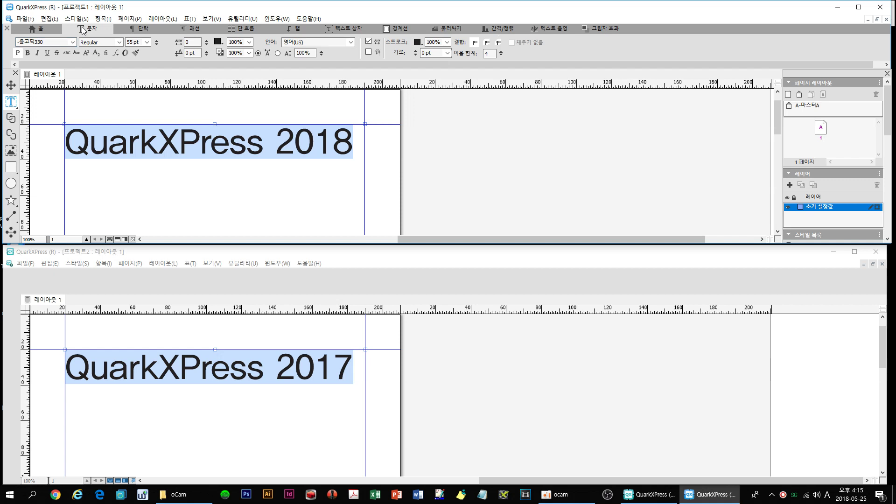
click(140, 29)
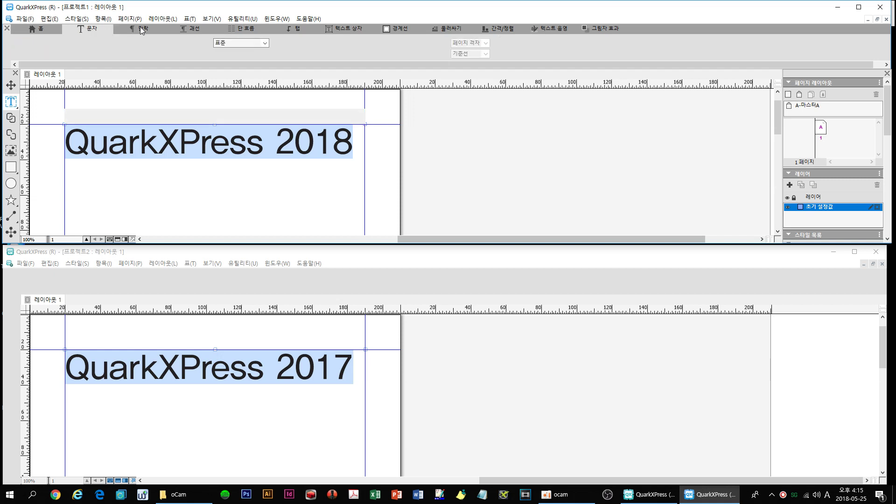
click(226, 30)
click(298, 27)
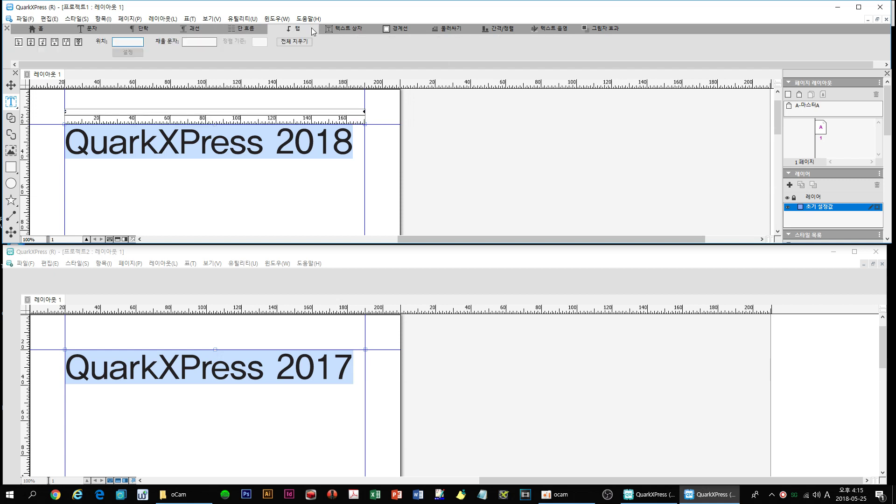
click(342, 29)
click(396, 28)
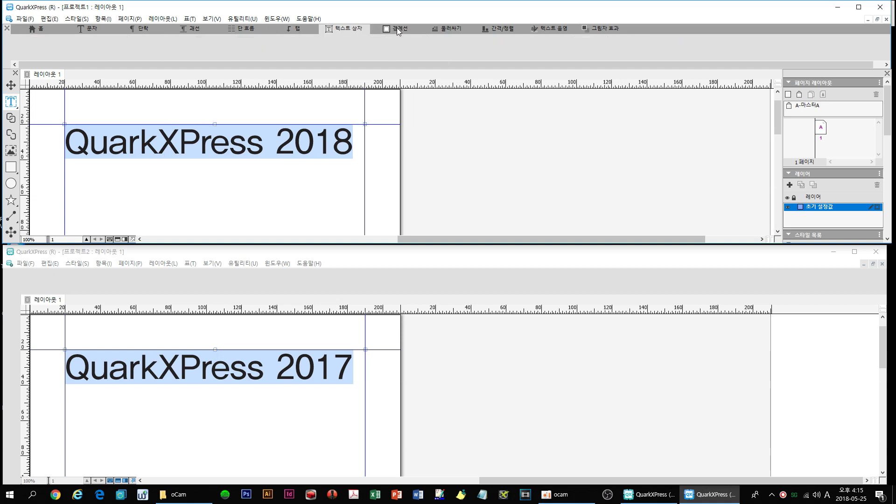
click(447, 27)
click(499, 29)
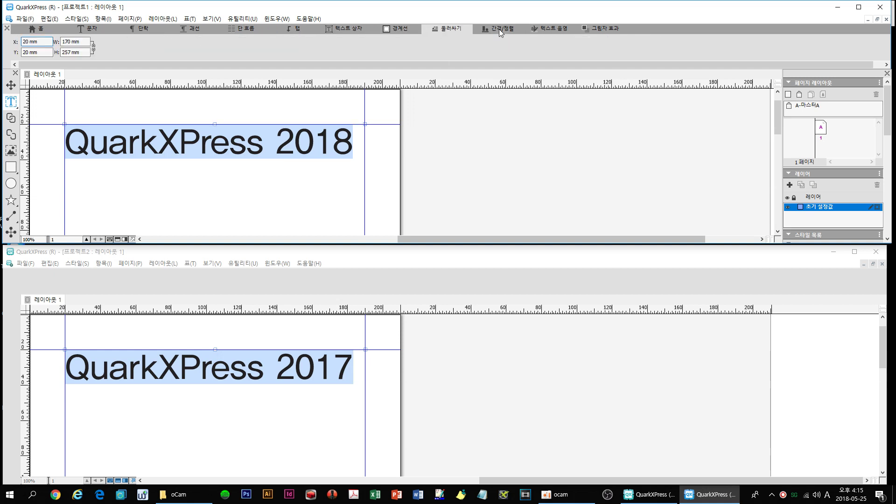
click(560, 29)
click(611, 28)
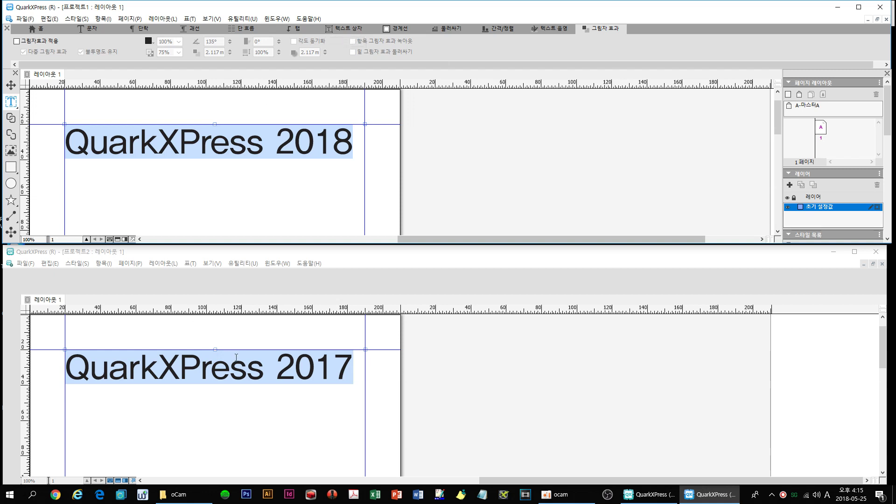
Step: Select the whole "QuarkXPress 2017" line, inspect its measurement categories, and return to 프로젝트1 for comparison
click(250, 377)
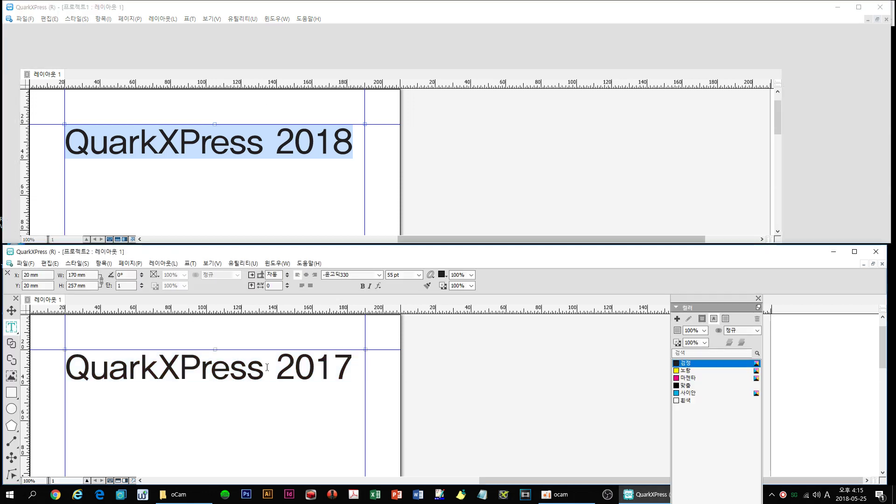
click(341, 369)
drag(346, 370, 65, 371)
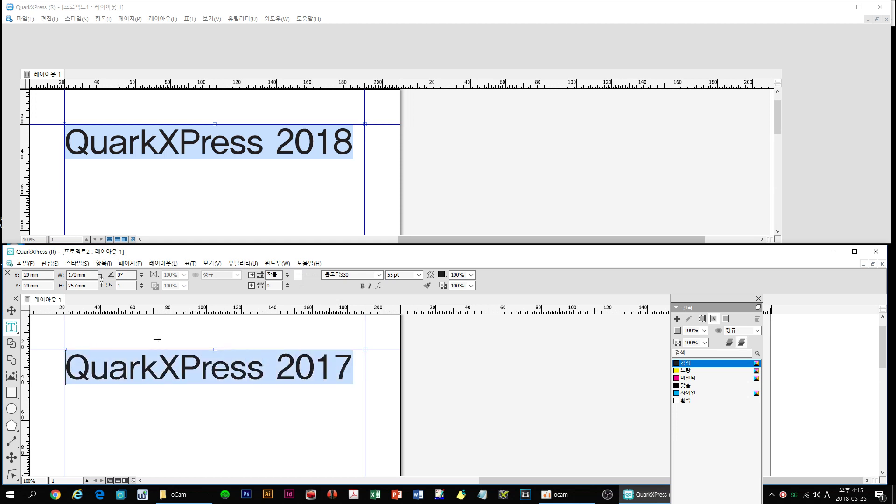
mouse_move(357, 294)
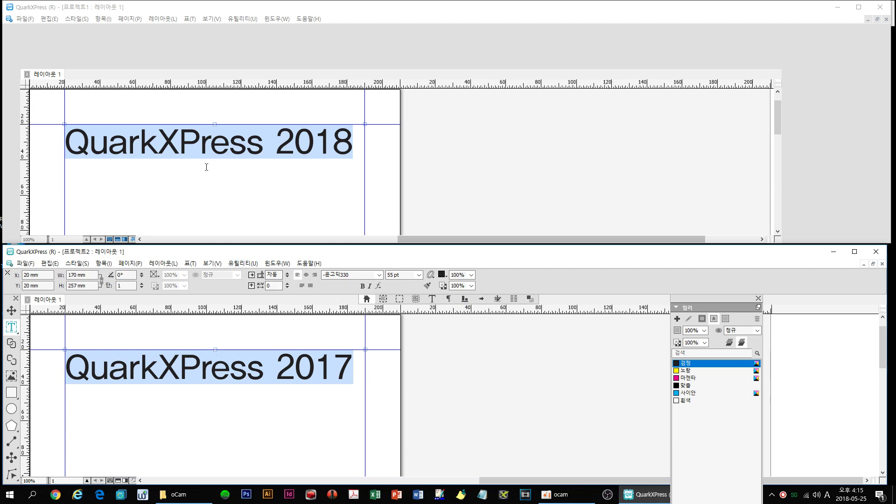
click(228, 11)
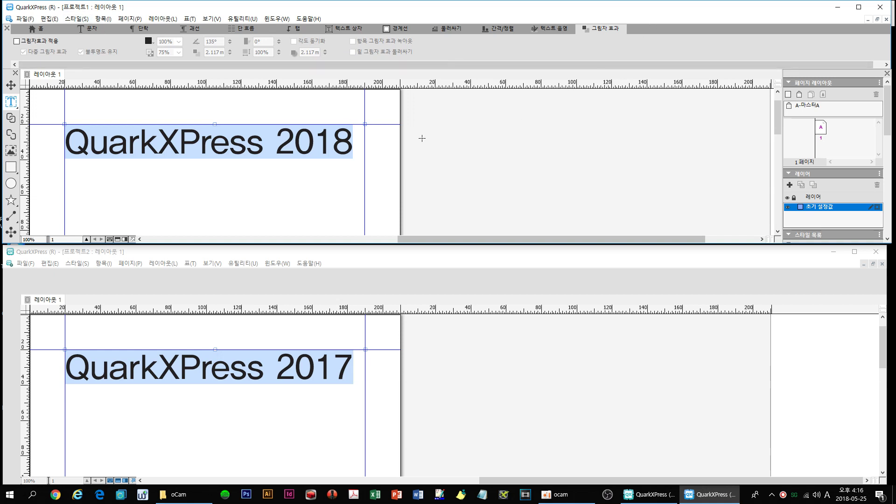
Step: Reveal the measurement categories in 프로젝트2 once more, and select the whole "QuarkXPress 2018" line in 프로젝트1
click(220, 367)
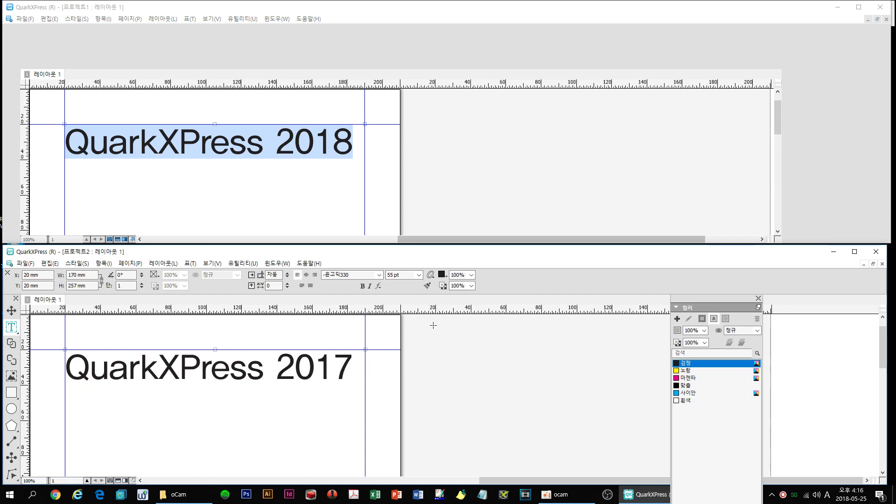
mouse_move(449, 282)
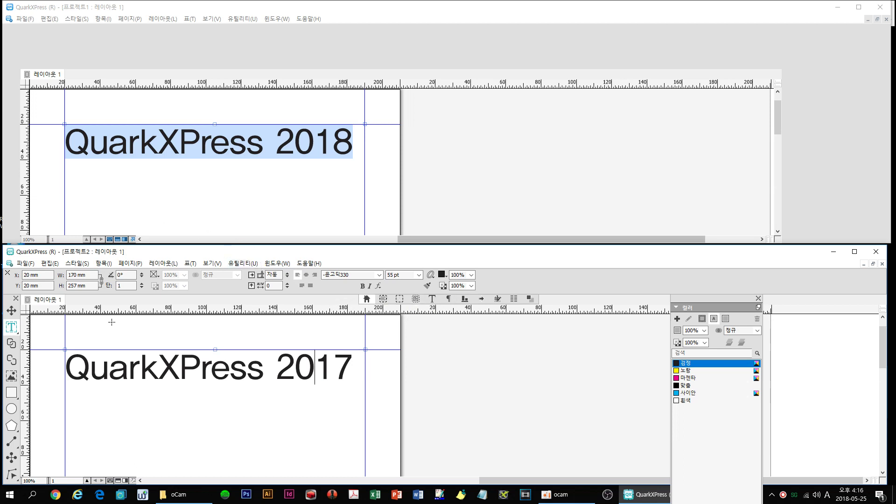
click(90, 369)
click(158, 141)
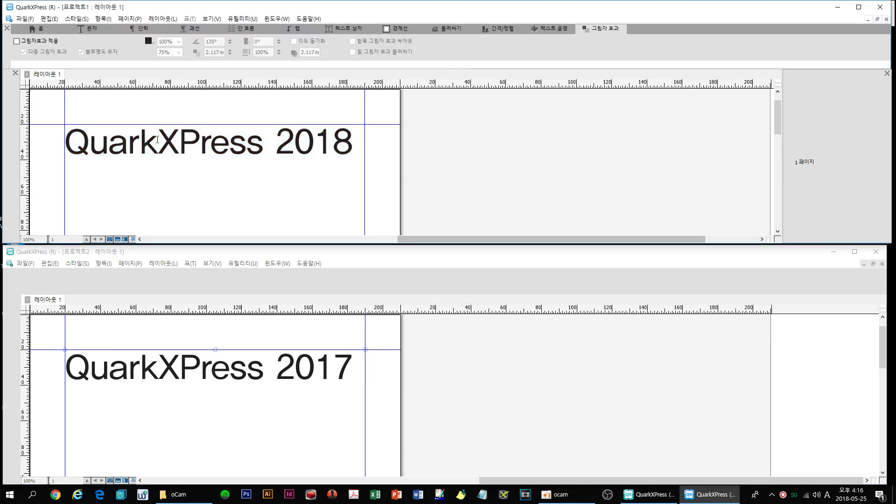
triple_click(158, 136)
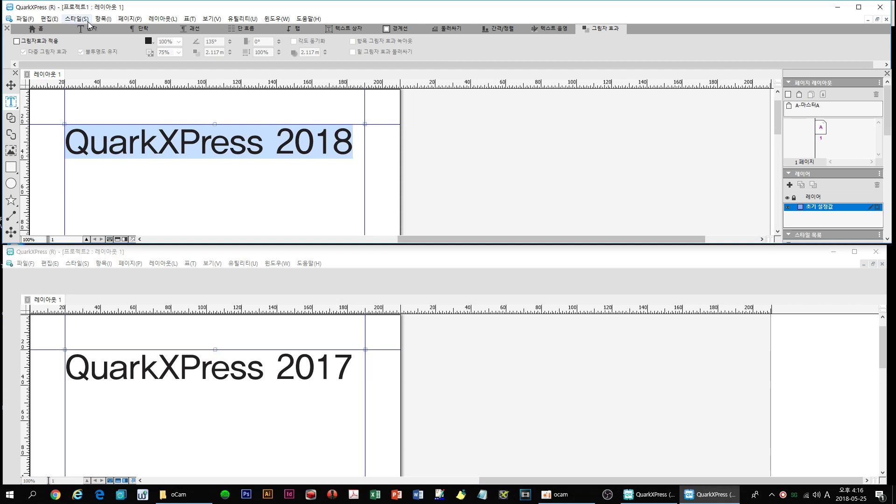
Step: Select the whole "QuarkXPress 2017" line and examine its character and paragraph attributes
click(149, 351)
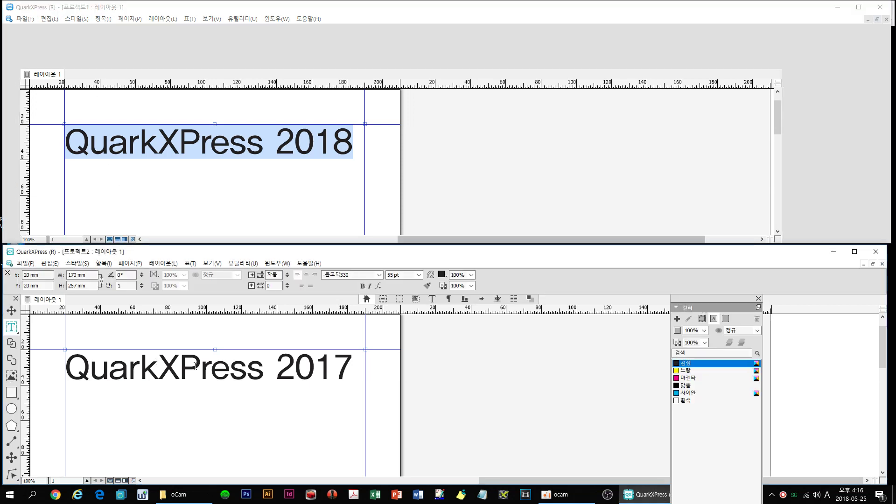
drag(352, 371, 64, 371)
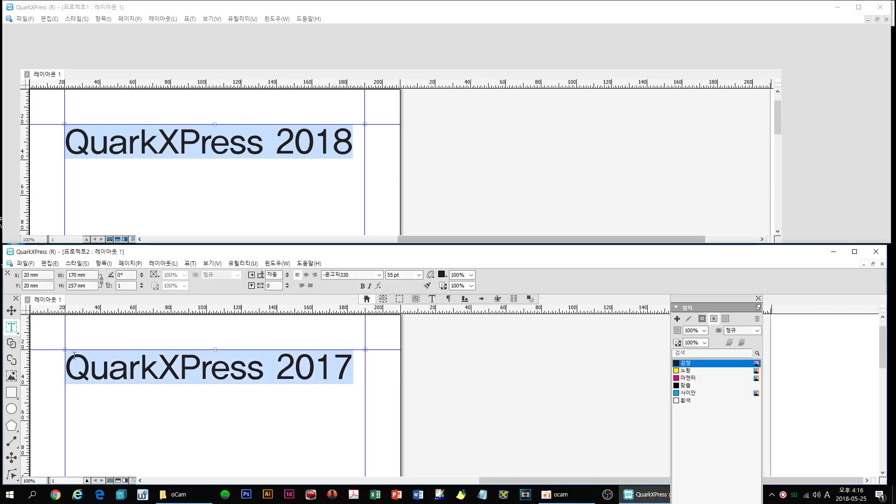
mouse_move(367, 301)
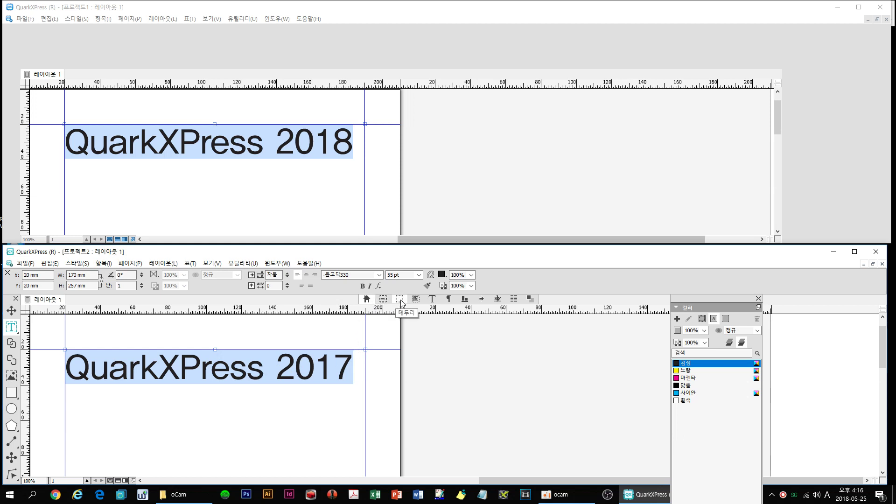
click(433, 301)
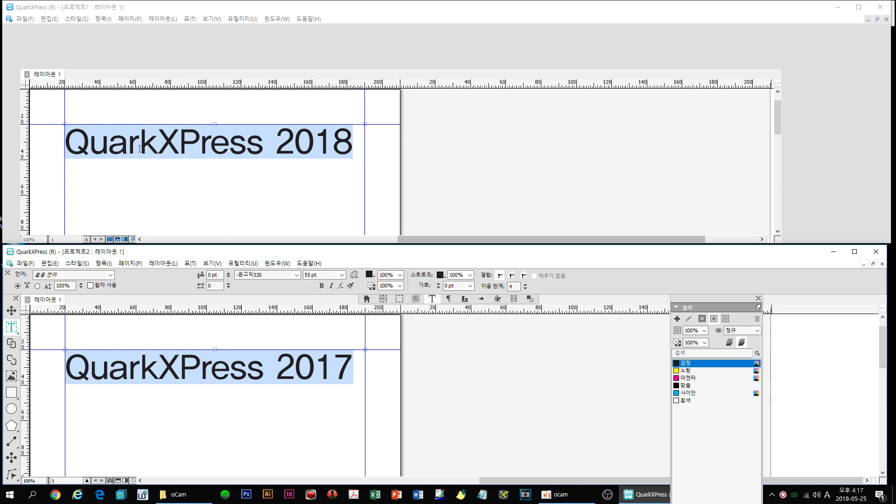
click(449, 299)
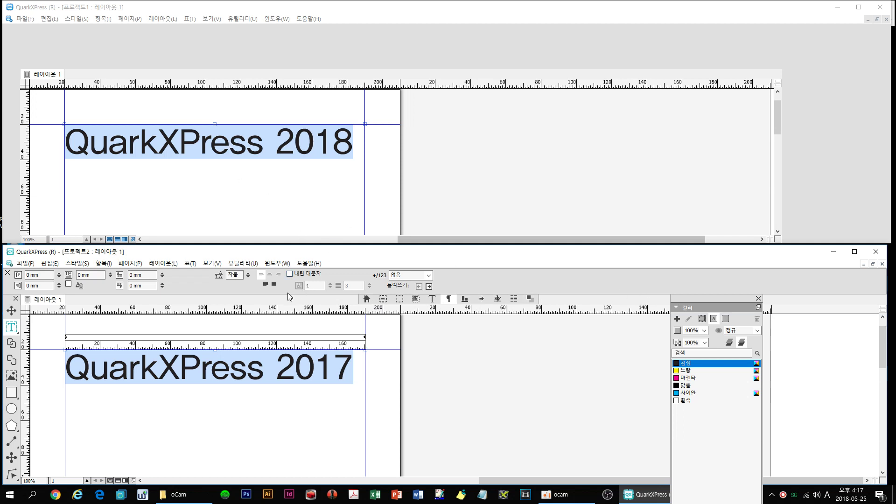
Step: In 프로젝트1, examine the rule, column flow, paragraph and character settings, and return to the home (홈) measurement settings
click(280, 140)
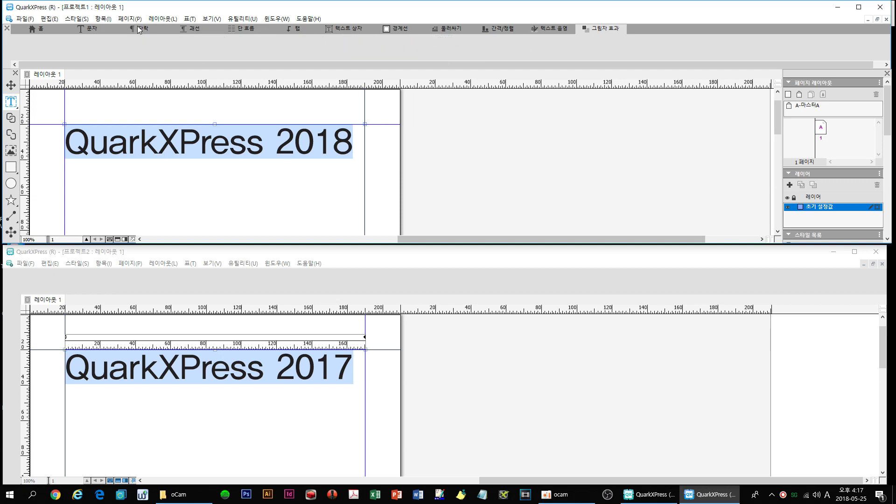
click(191, 28)
click(243, 30)
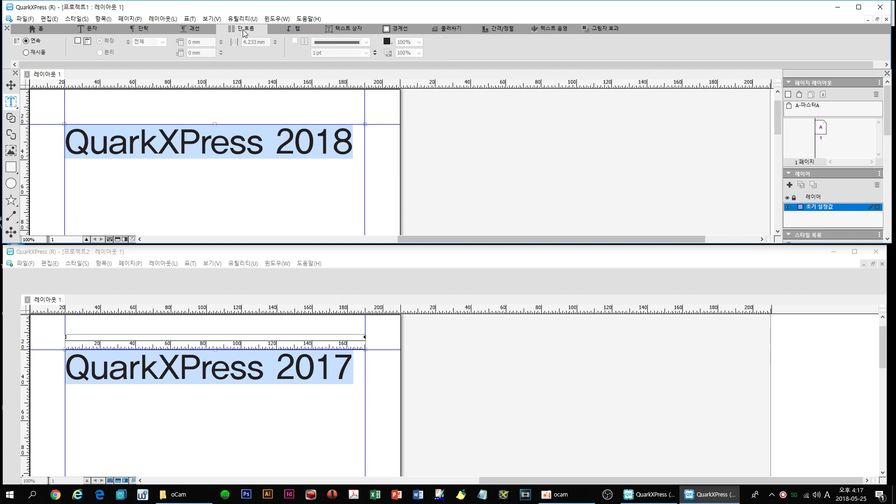
click(148, 26)
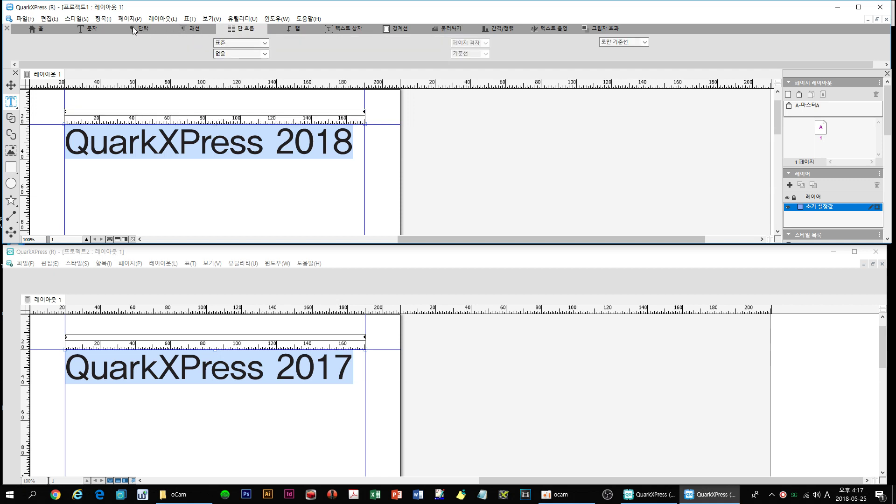
click(99, 27)
click(51, 30)
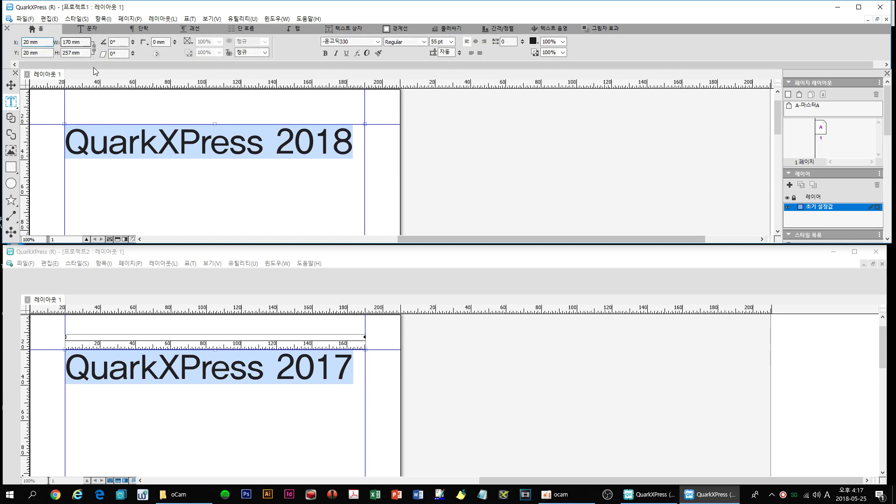
Step: Reselect the 2017 line to view its paragraph settings, and place the text cursor at the end of the 2018 line
click(207, 152)
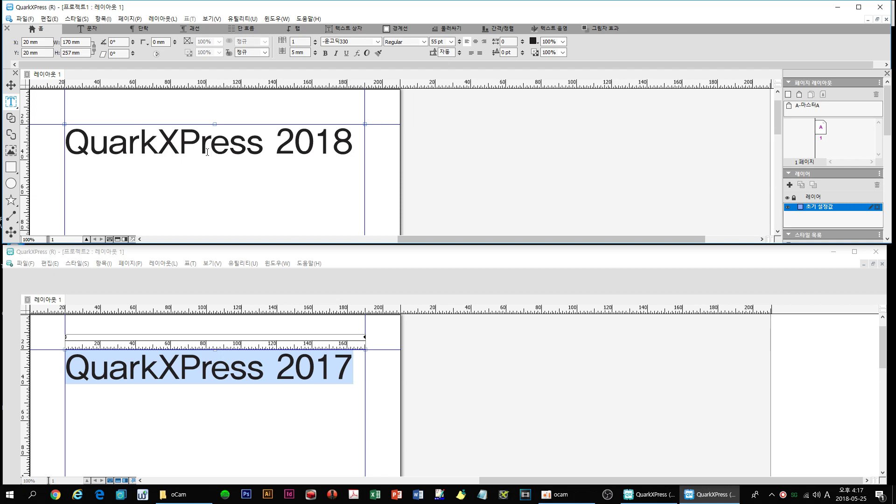
click(222, 370)
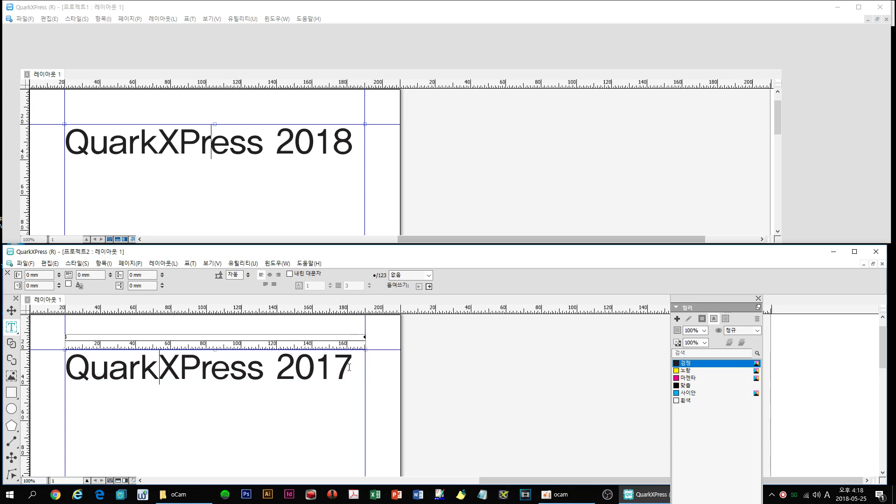
drag(354, 371, 65, 371)
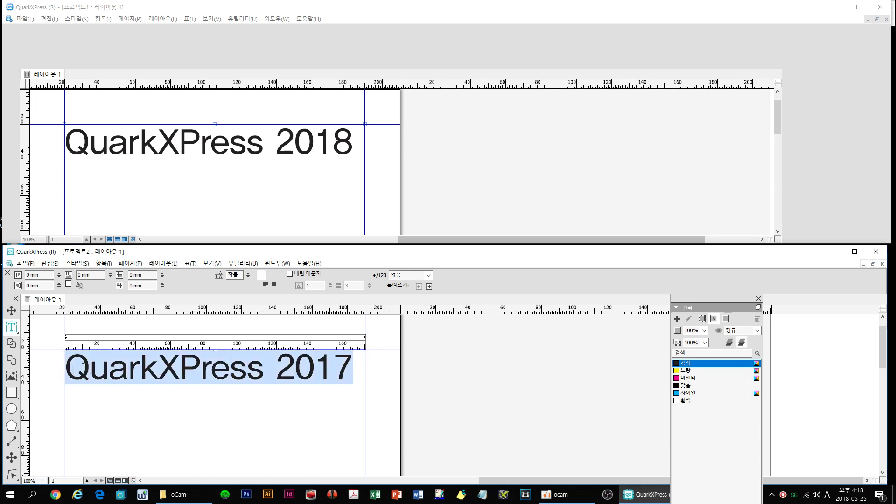
mouse_move(327, 303)
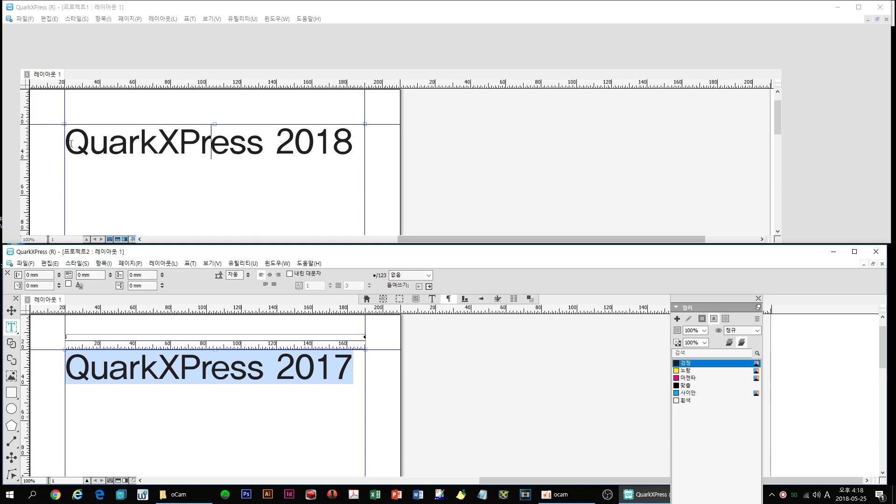
click(360, 145)
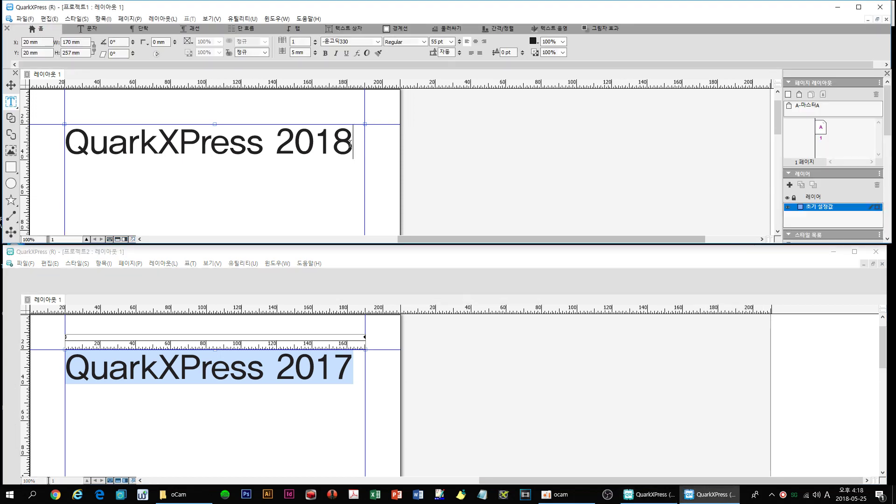